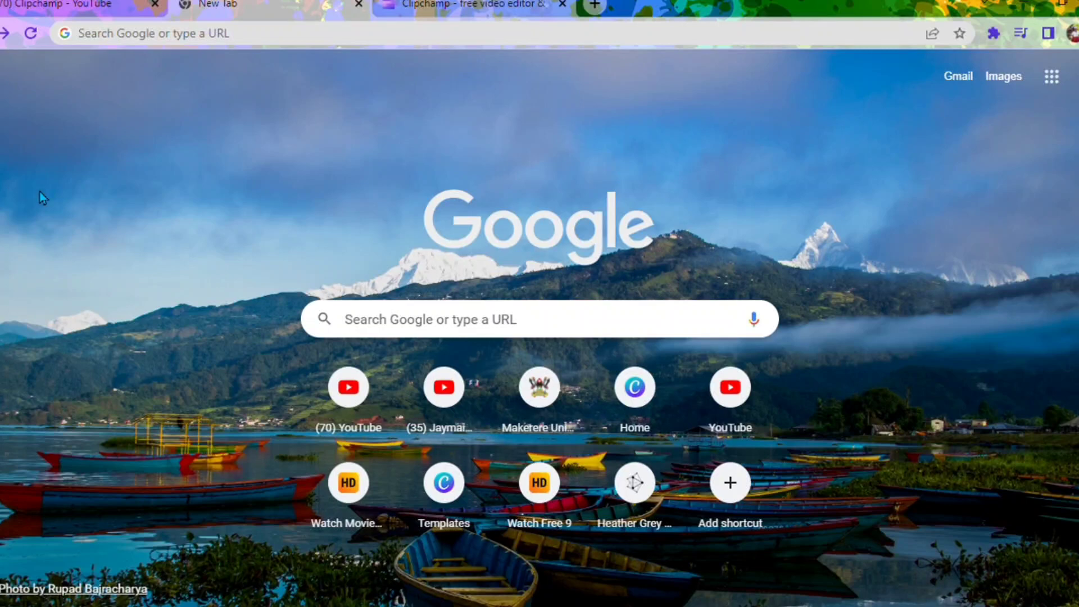
Step: Search Google for 'clipchamp video editor'
{"action": "left_click", "coordinate": [405, 337]}
{"action": "type", "text": "c"}
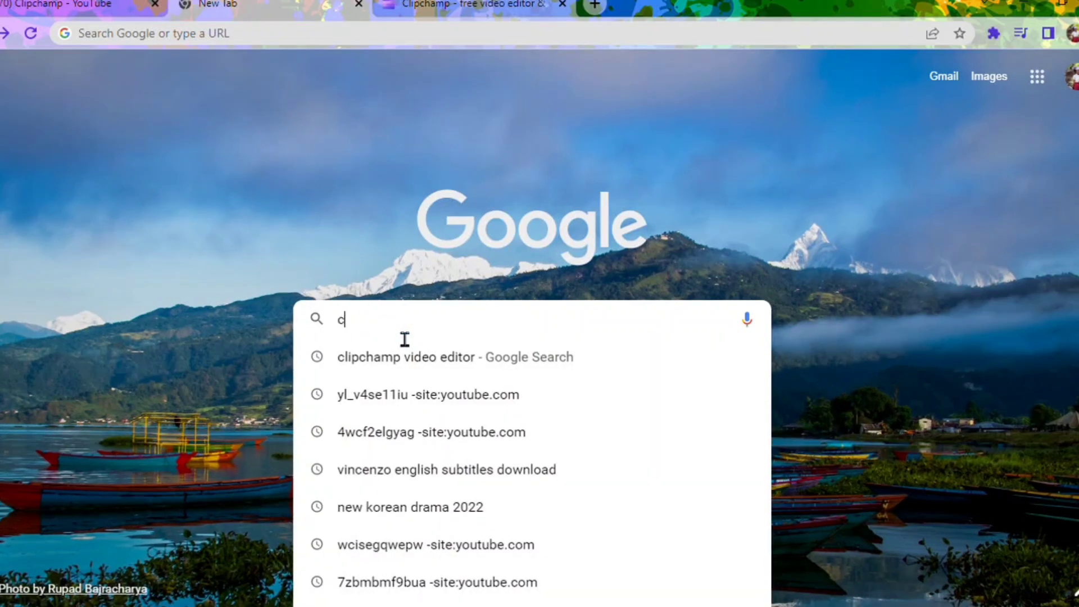
{"action": "type", "text": "lipc"}
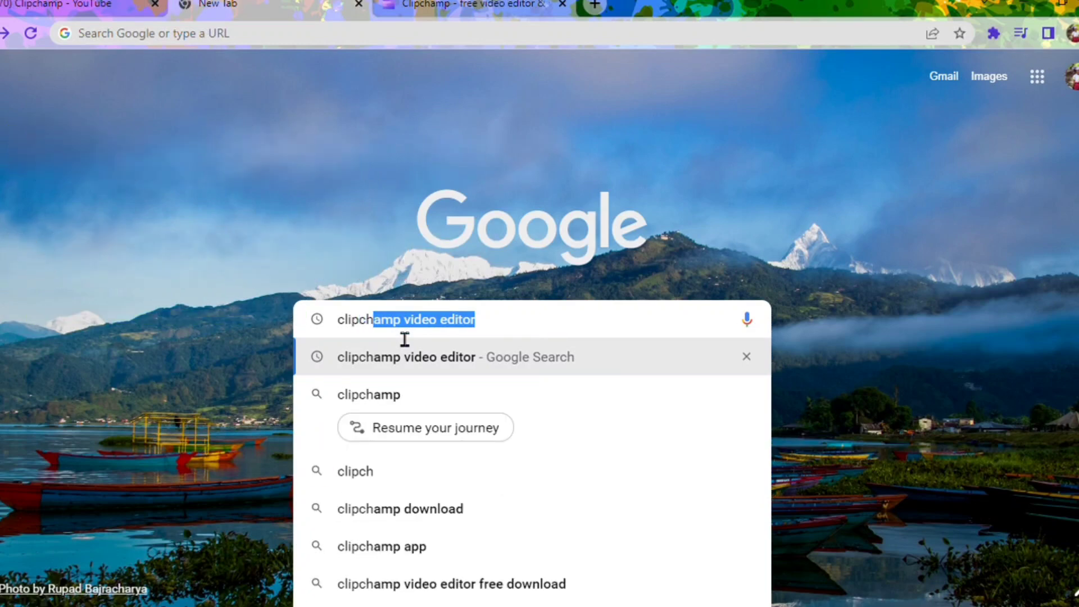
{"action": "type", "text": "ham"}
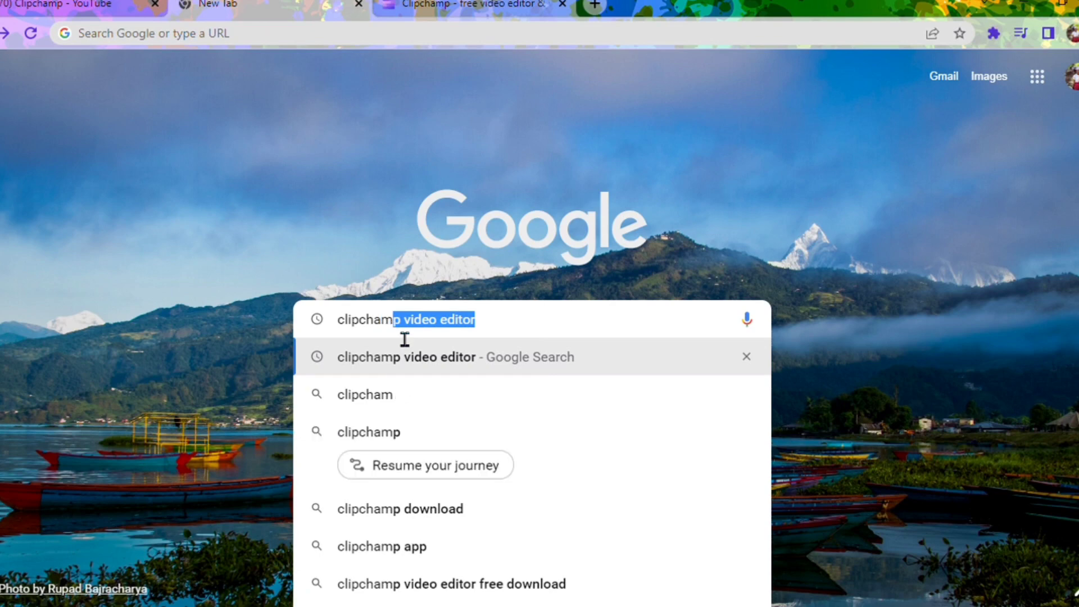
{"action": "type", "text": "p"}
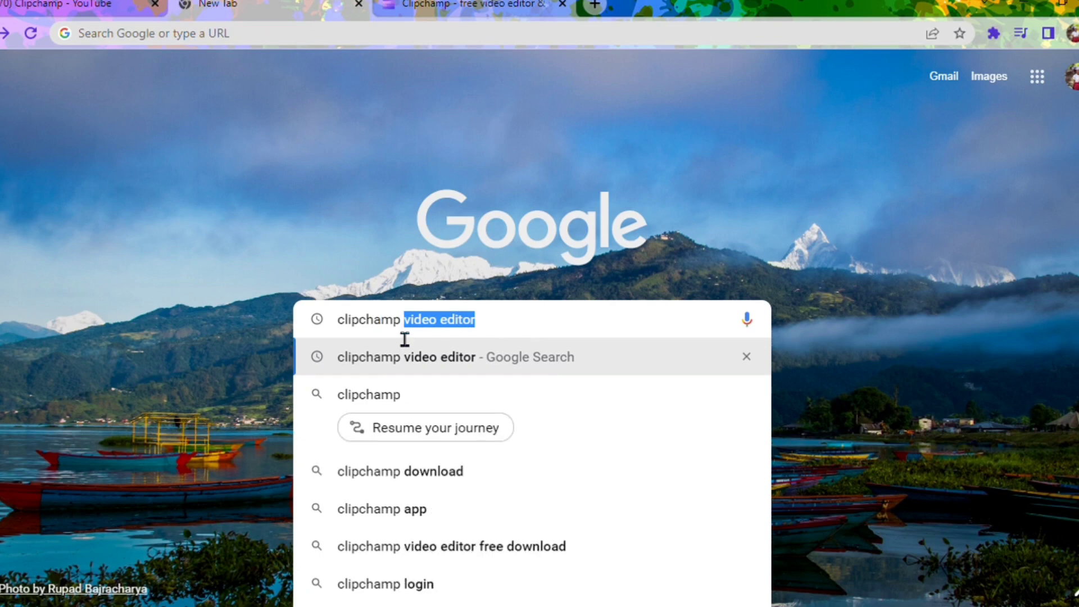
{"action": "type", "text": " video "}
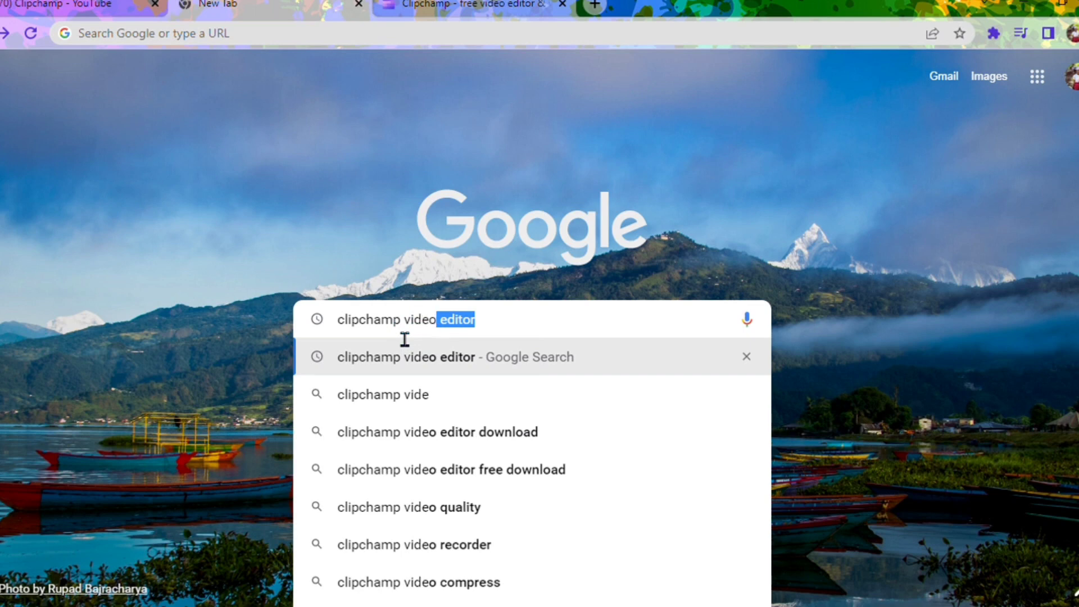
{"action": "type", "text": "edit"}
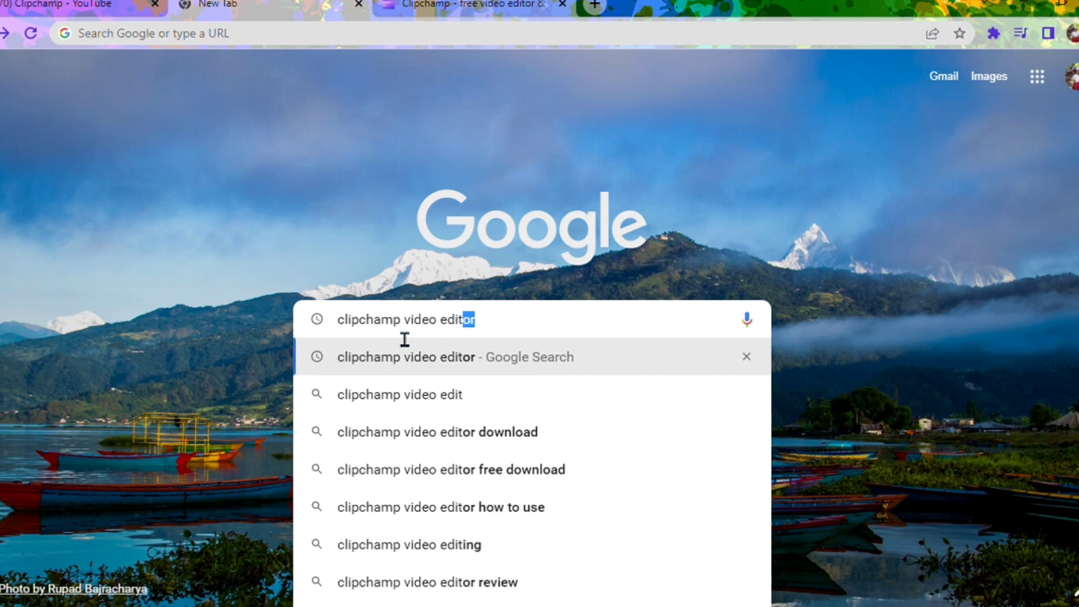
{"action": "type", "text": "or"}
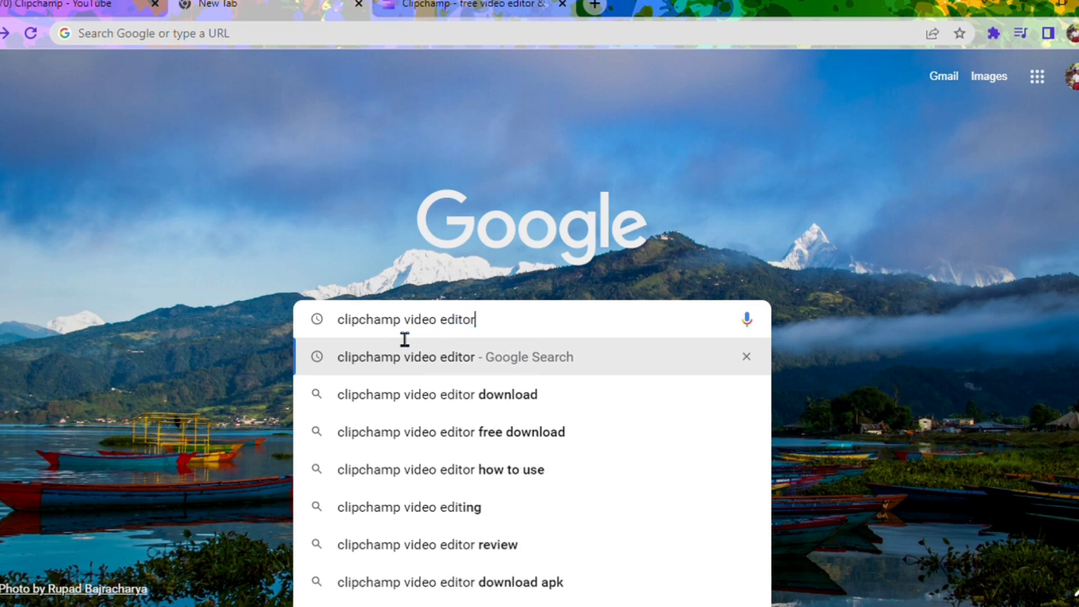
{"action": "key", "text": "Return"}
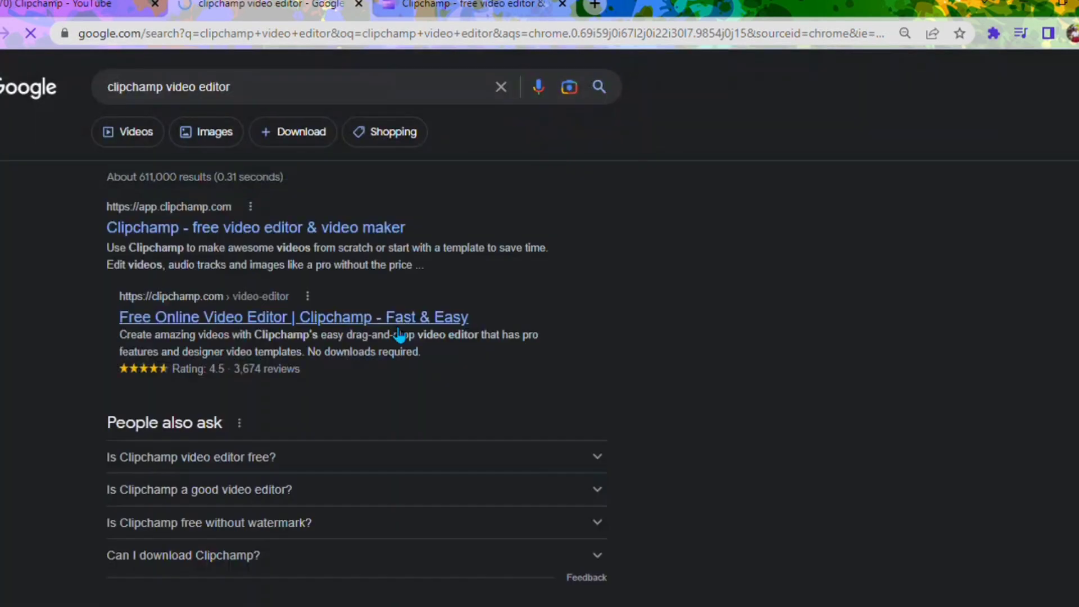
Step: Open the Clipchamp video editor result and sign up with a Google account
{"action": "left_click", "coordinate": [371, 319]}
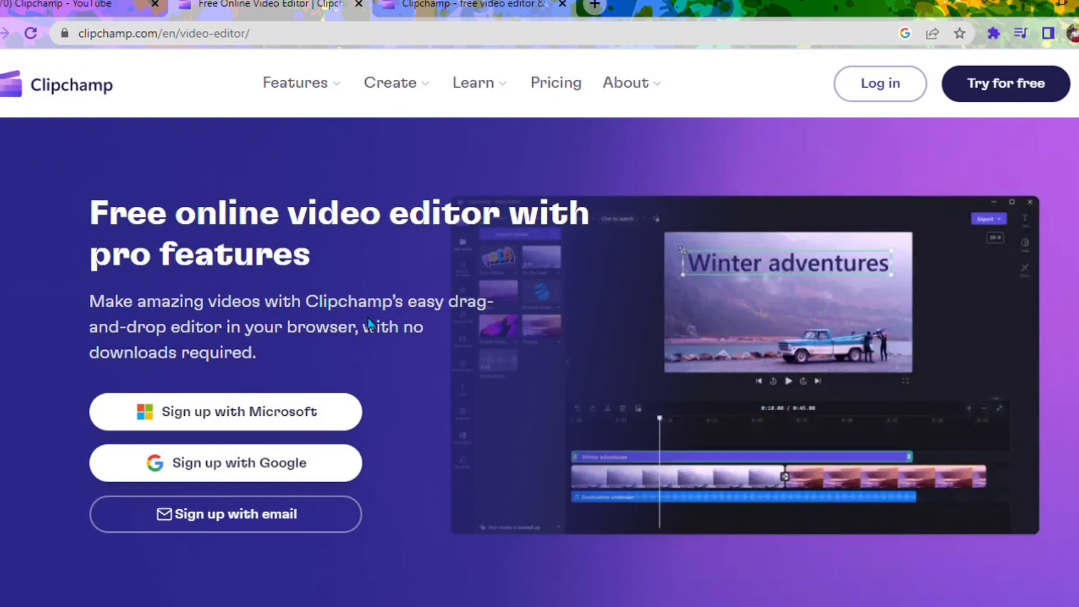
{"action": "left_click", "coordinate": [239, 474]}
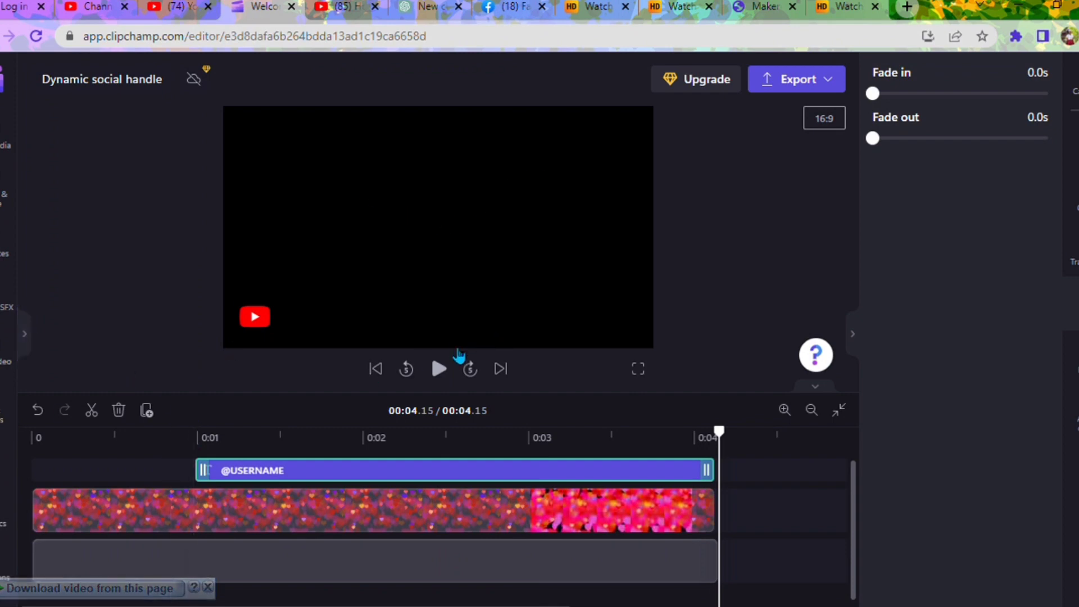
Step: Swap the YouTube icon for the Instagram sticker from Your media, then preview it
{"action": "left_click", "coordinate": [449, 365]}
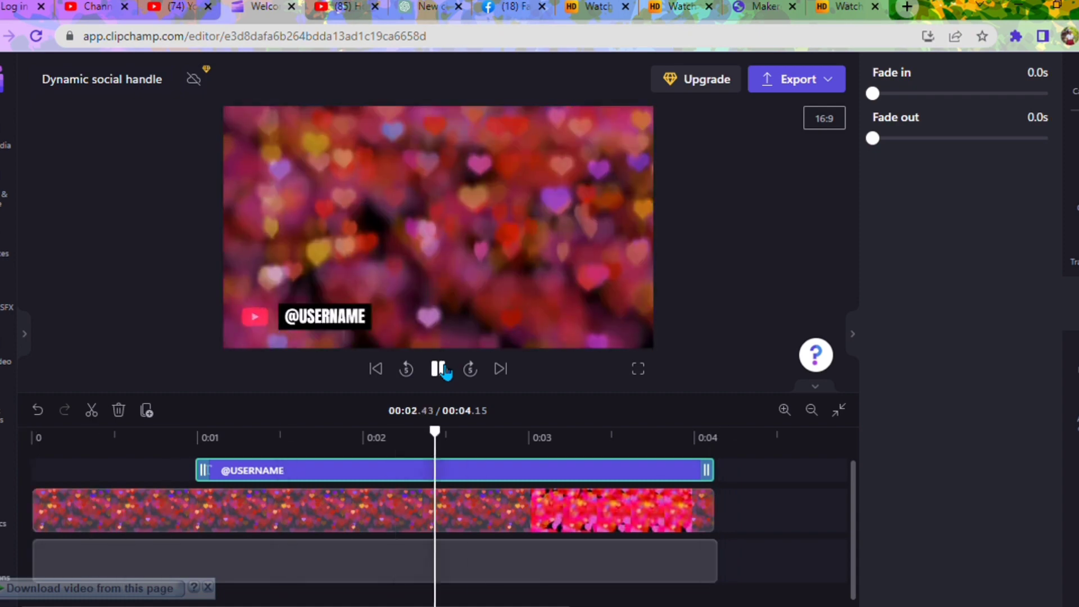
{"action": "left_click", "coordinate": [8, 351]}
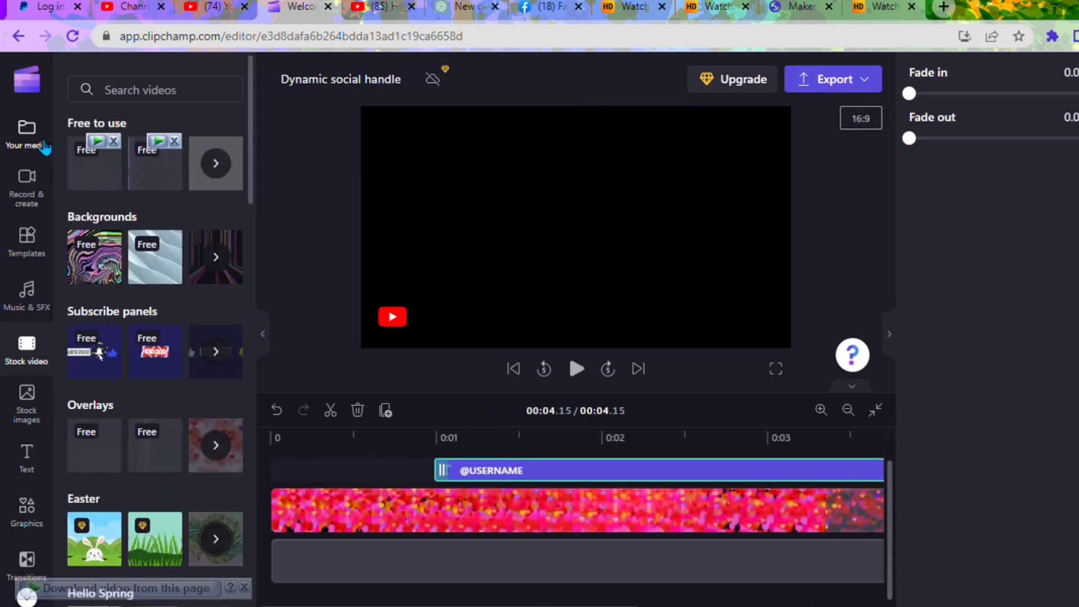
{"action": "left_click", "coordinate": [44, 146]}
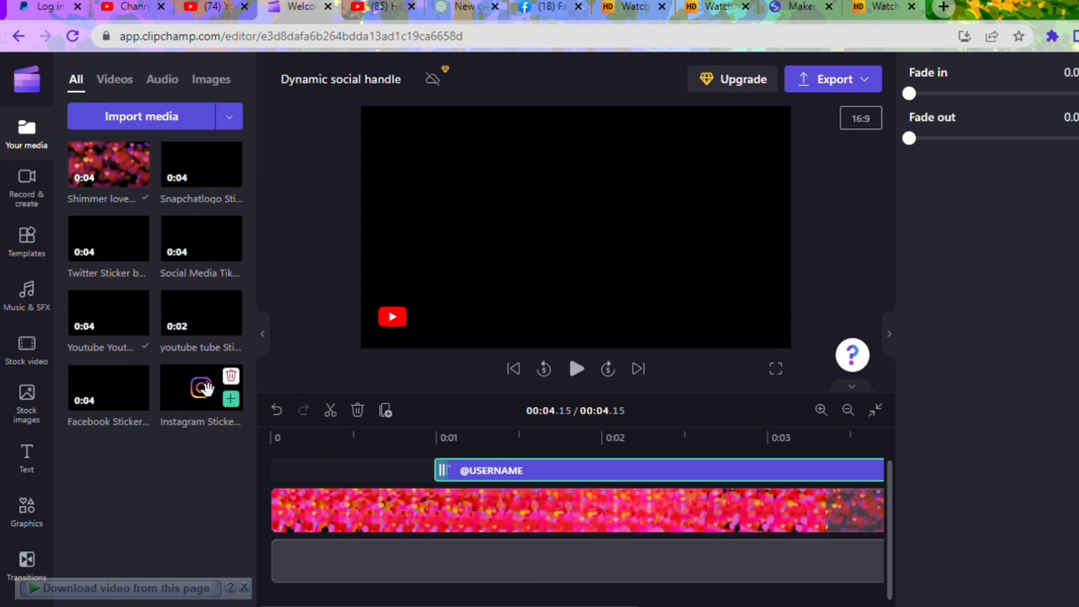
{"action": "left_click_drag", "start_coordinate": [208, 394], "coordinate": [326, 560]}
{"action": "left_click", "coordinate": [577, 369]}
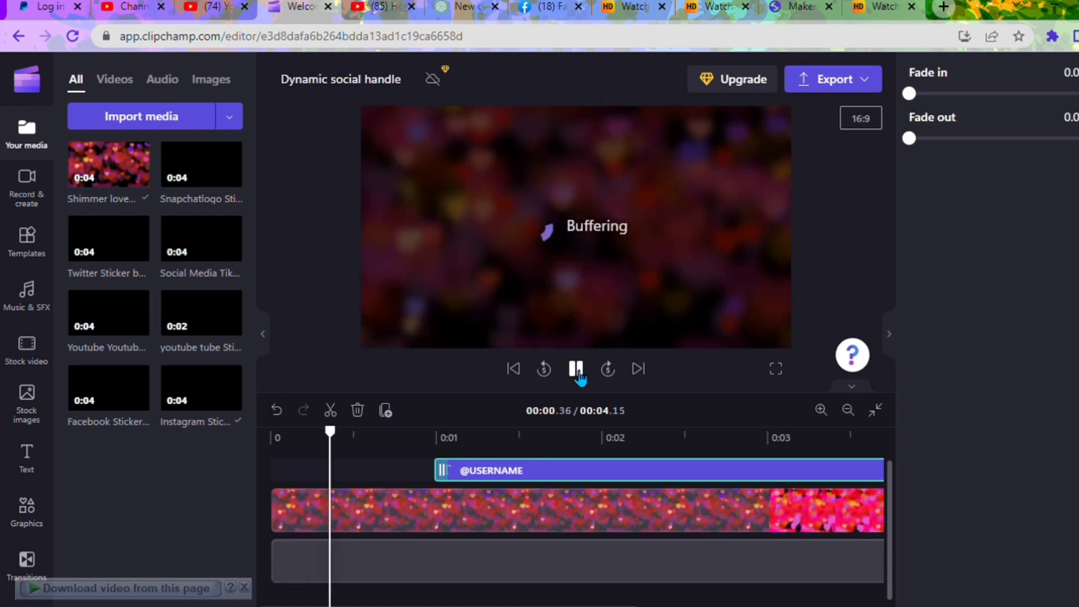
{"action": "left_click", "coordinate": [576, 369]}
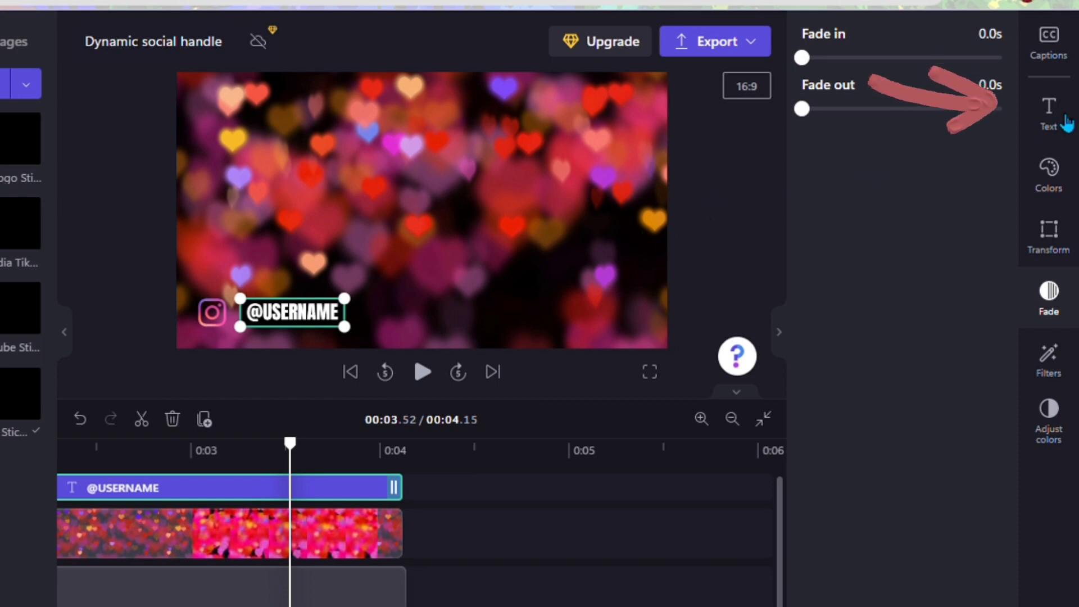
{"action": "left_click", "coordinate": [1065, 121]}
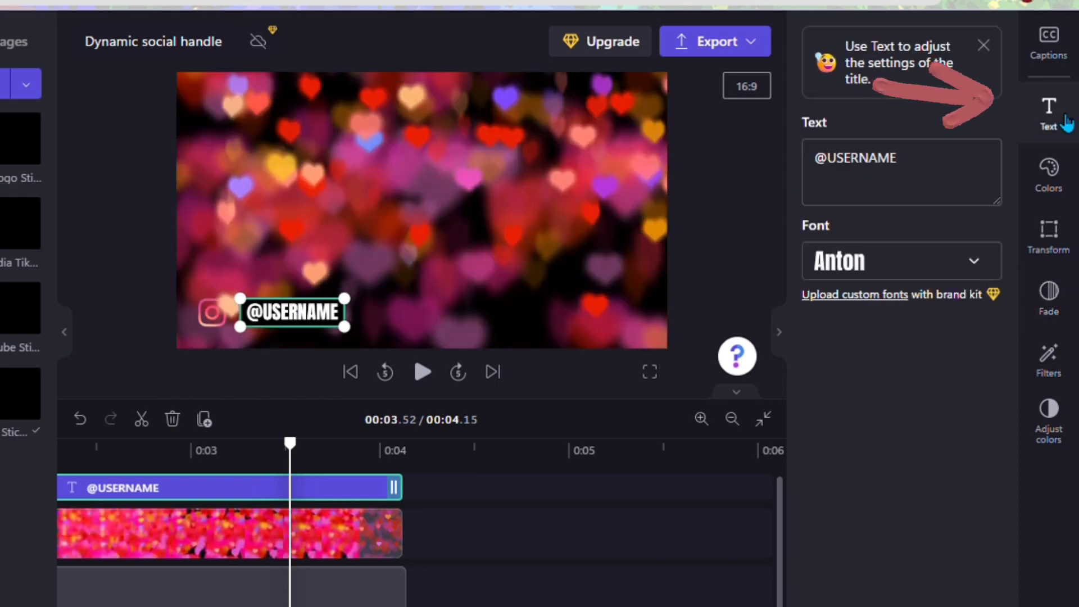
{"action": "left_click", "coordinate": [931, 172]}
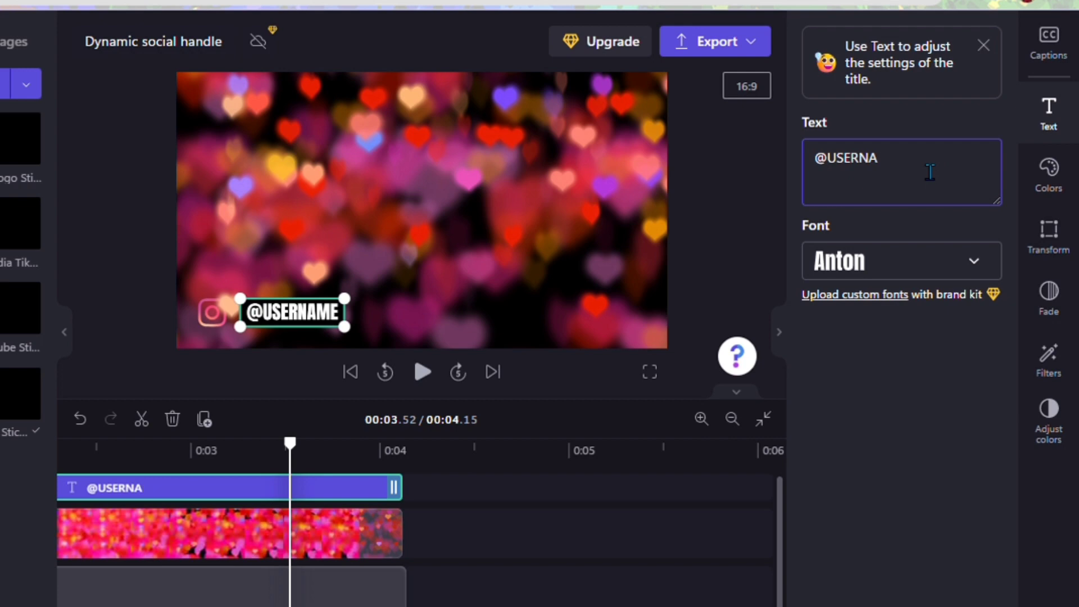
{"action": "key", "text": "BackSpace"}
{"action": "key", "text": "BackSpace"}
{"action": "key", "text": "BackSpace"}
{"action": "key", "text": "BackSpace"}
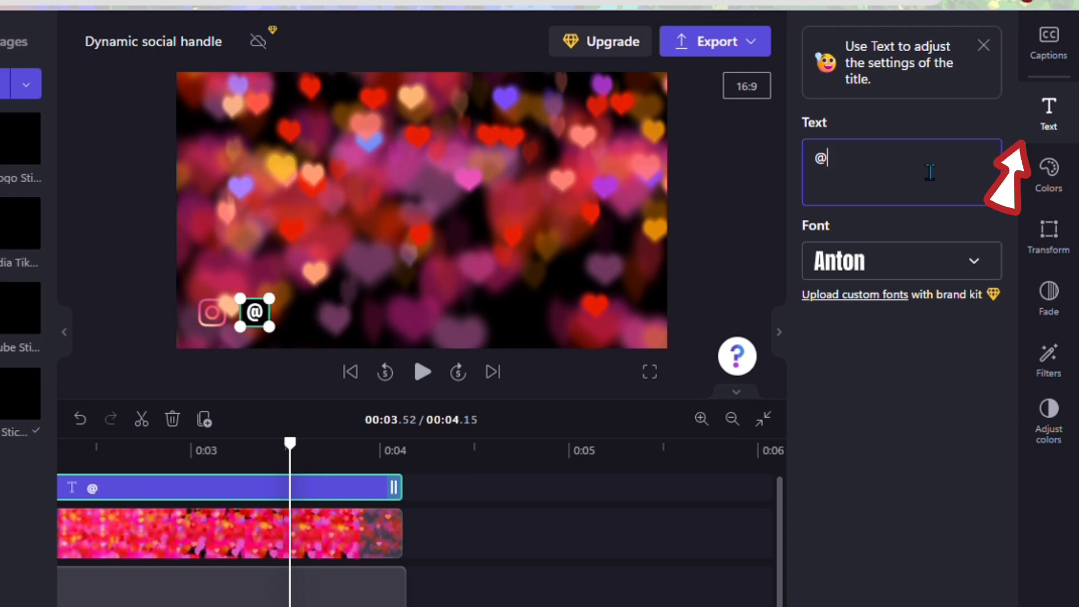
{"action": "type", "text": "iiH"}
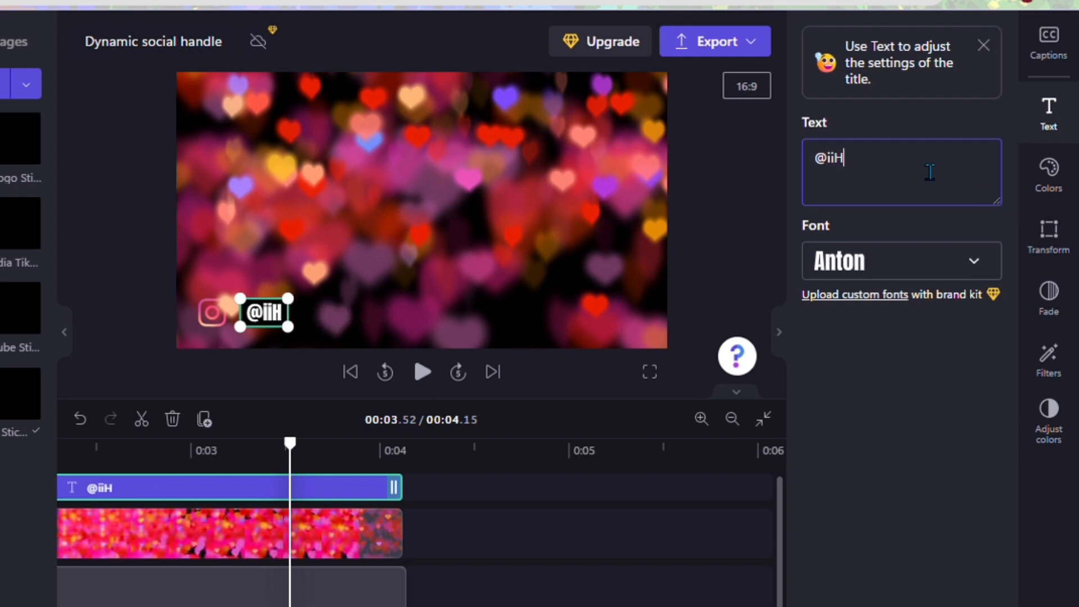
{"action": "type", "text": "ow 2"}
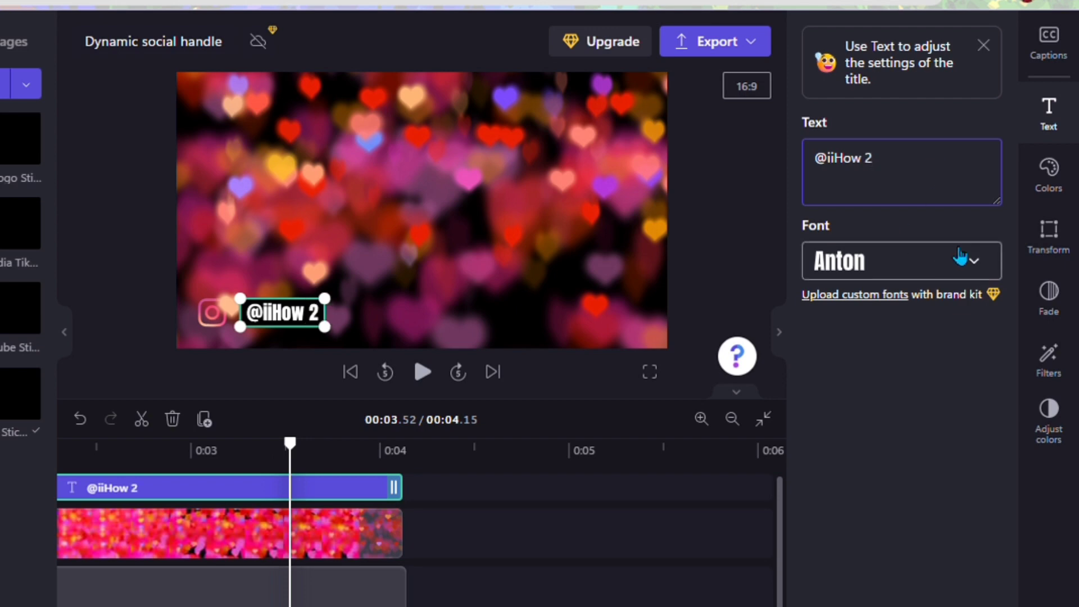
Step: Set the title's font to Chicle
{"action": "left_click", "coordinate": [977, 264]}
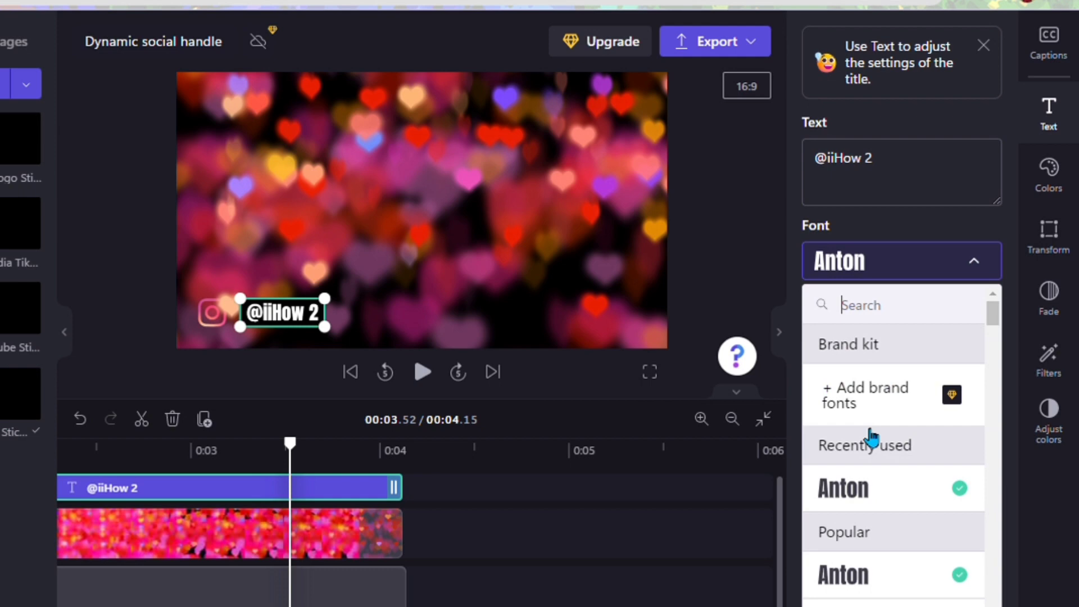
{"action": "scroll", "coordinate": [858, 564], "scroll_direction": "down", "scroll_amount": 4}
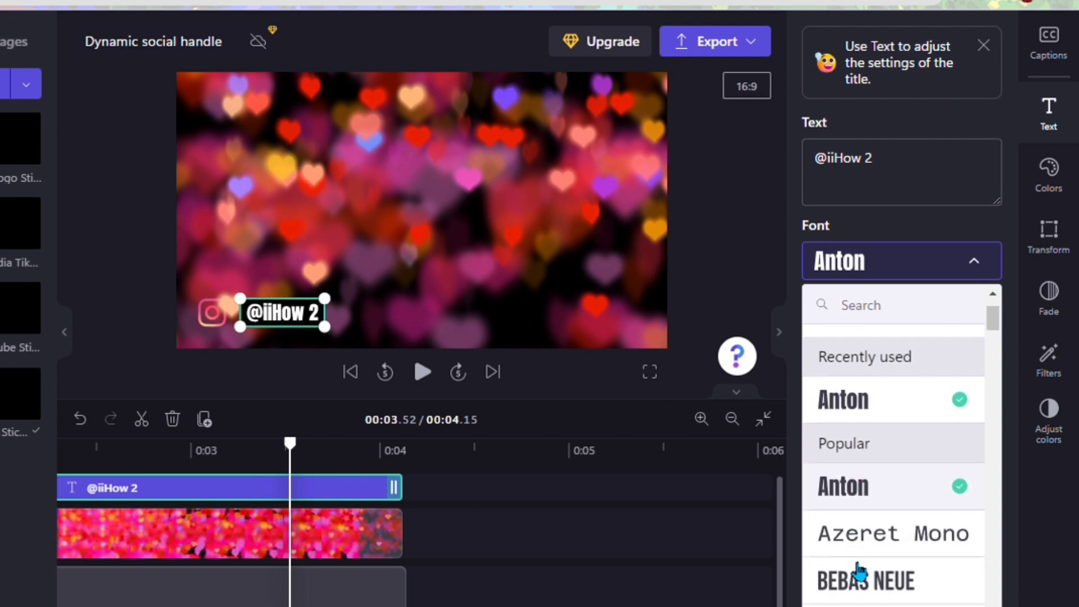
{"action": "left_click", "coordinate": [857, 514]}
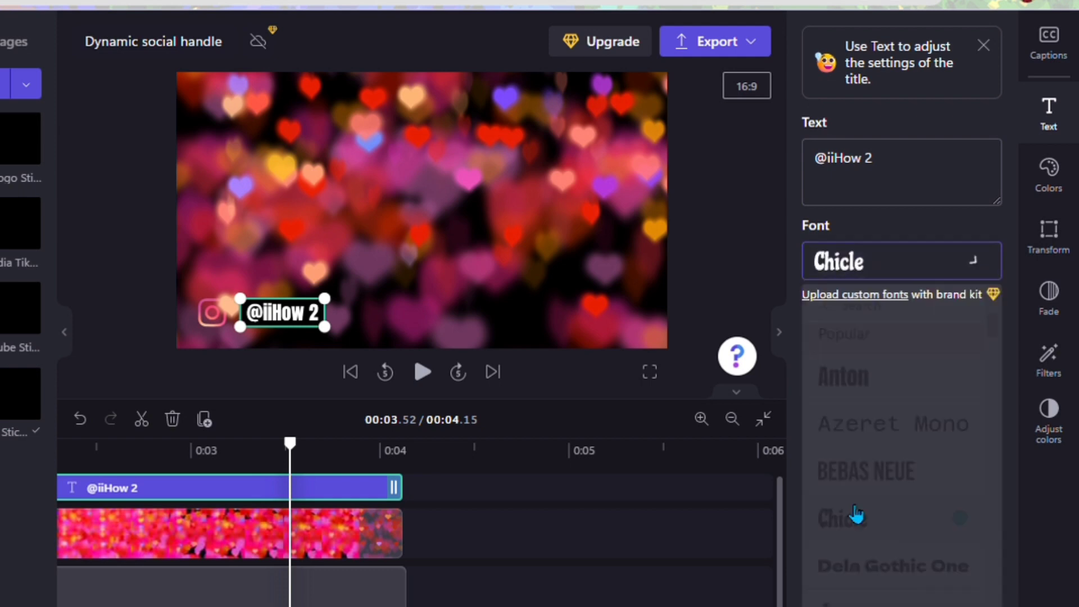
{"action": "left_click", "coordinate": [1049, 175]}
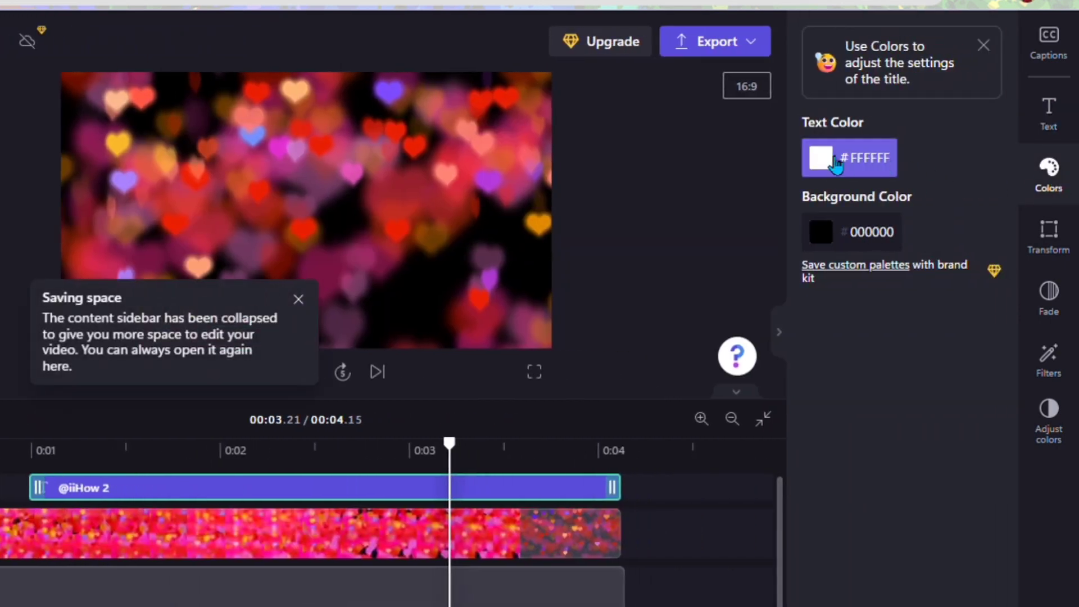
Step: Make the title's background colour transparent
{"action": "left_click", "coordinate": [827, 221]}
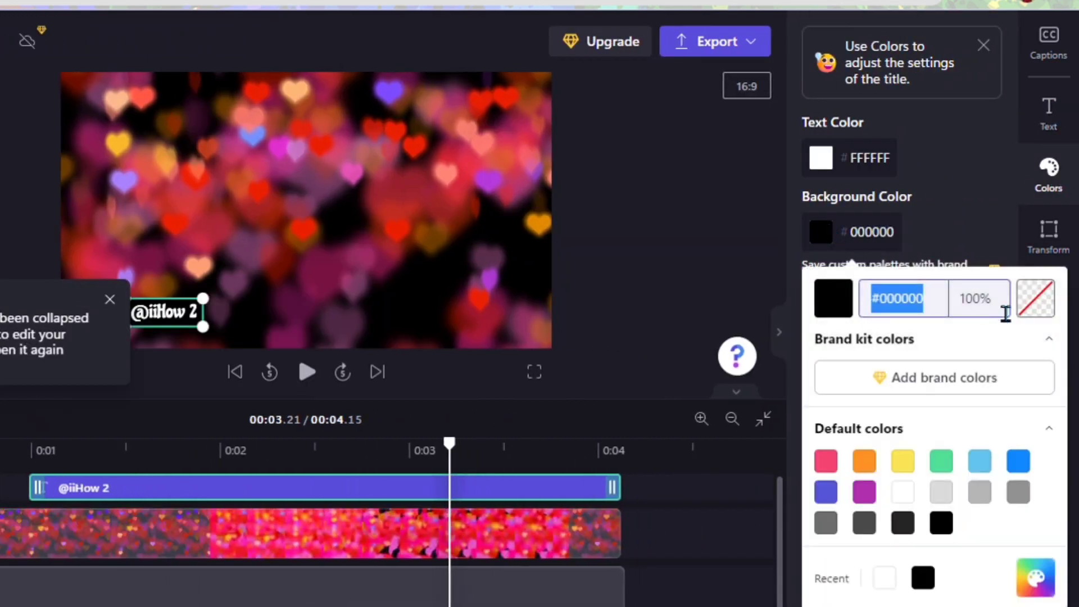
{"action": "left_click", "coordinate": [1045, 306]}
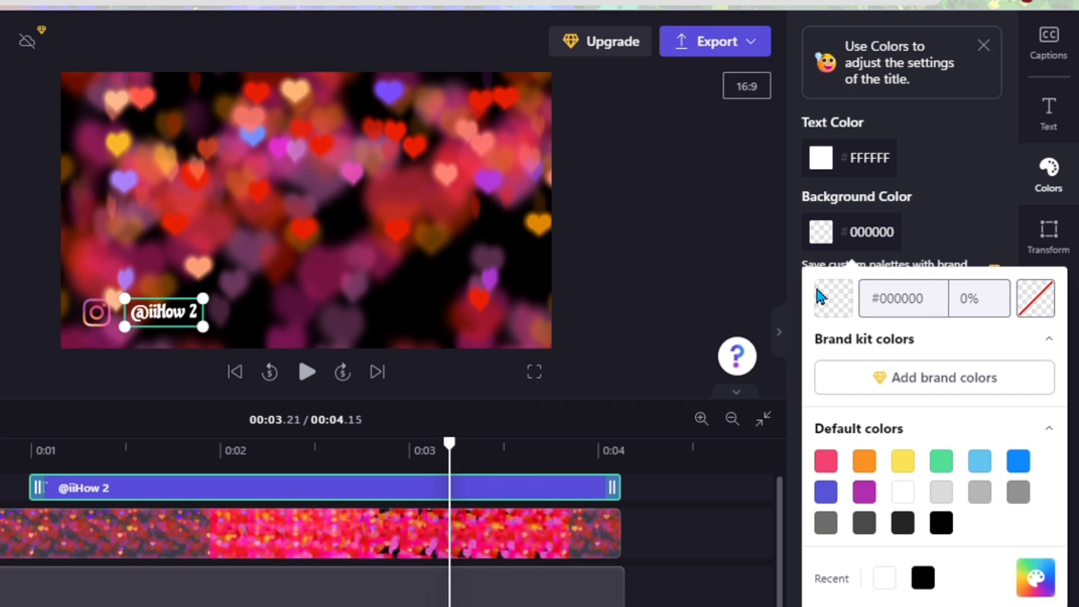
{"action": "left_click", "coordinate": [827, 163]}
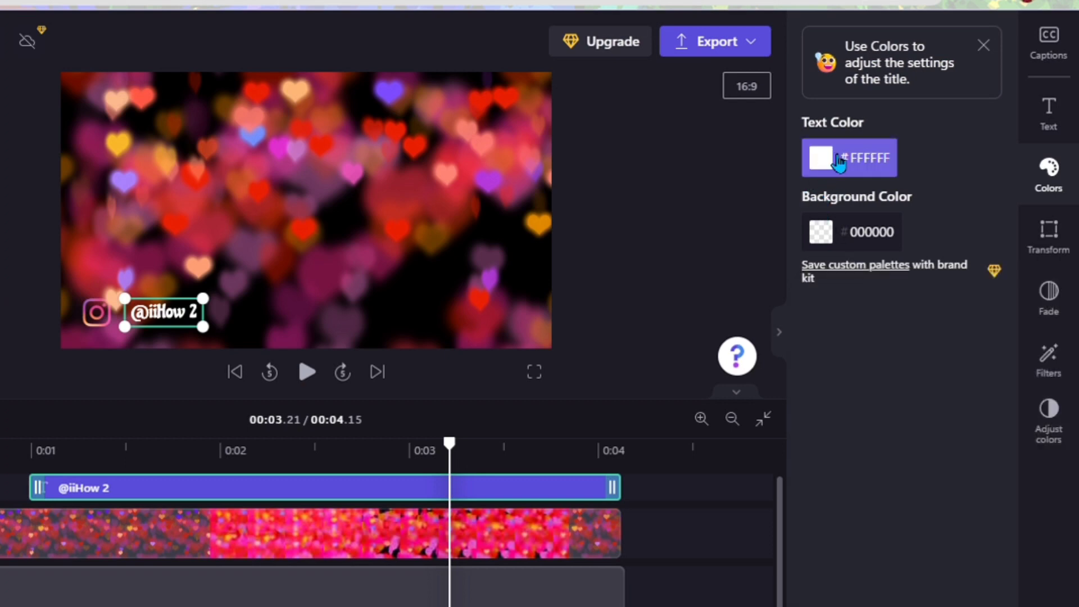
Step: Try pink, orange and blue text colours, then set the title text back to white #FFFFFF
{"action": "left_click", "coordinate": [839, 163]}
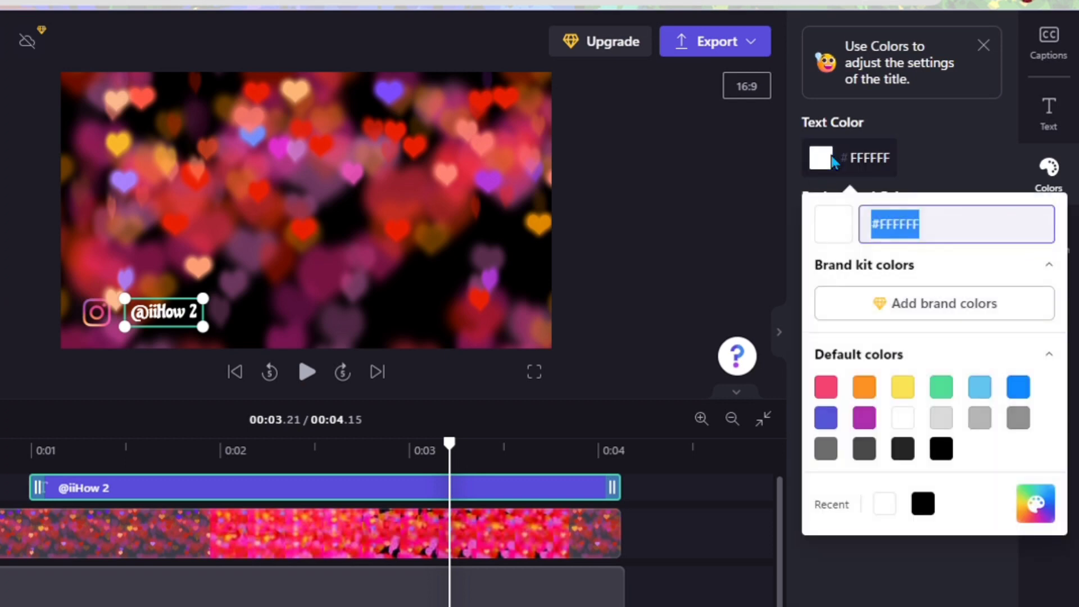
{"action": "left_click", "coordinate": [832, 393]}
{"action": "left_click", "coordinate": [864, 392]}
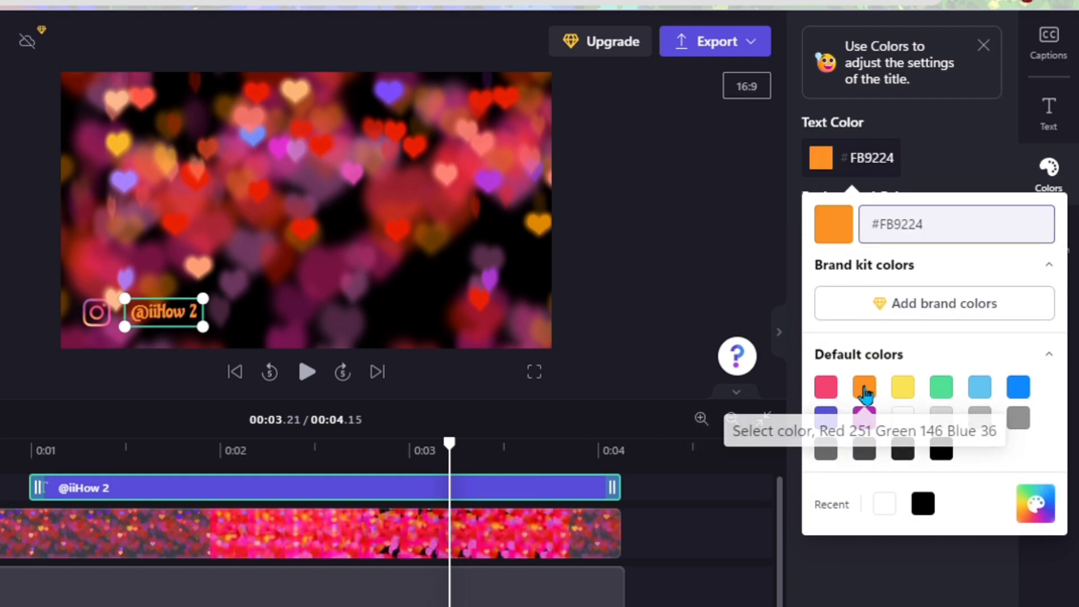
{"action": "left_click", "coordinate": [1019, 387]}
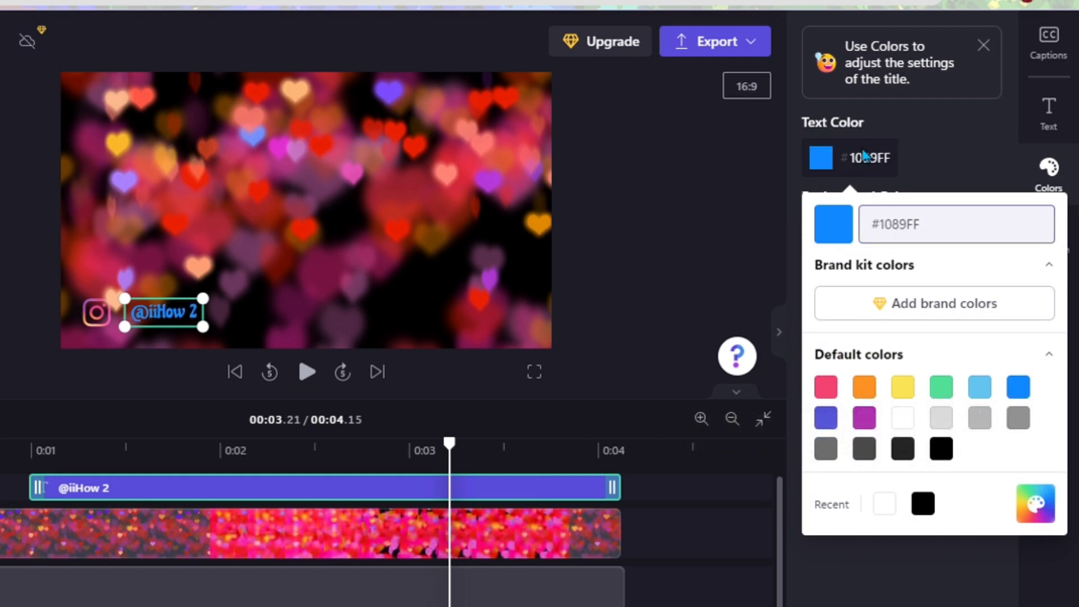
{"action": "left_click", "coordinate": [886, 503]}
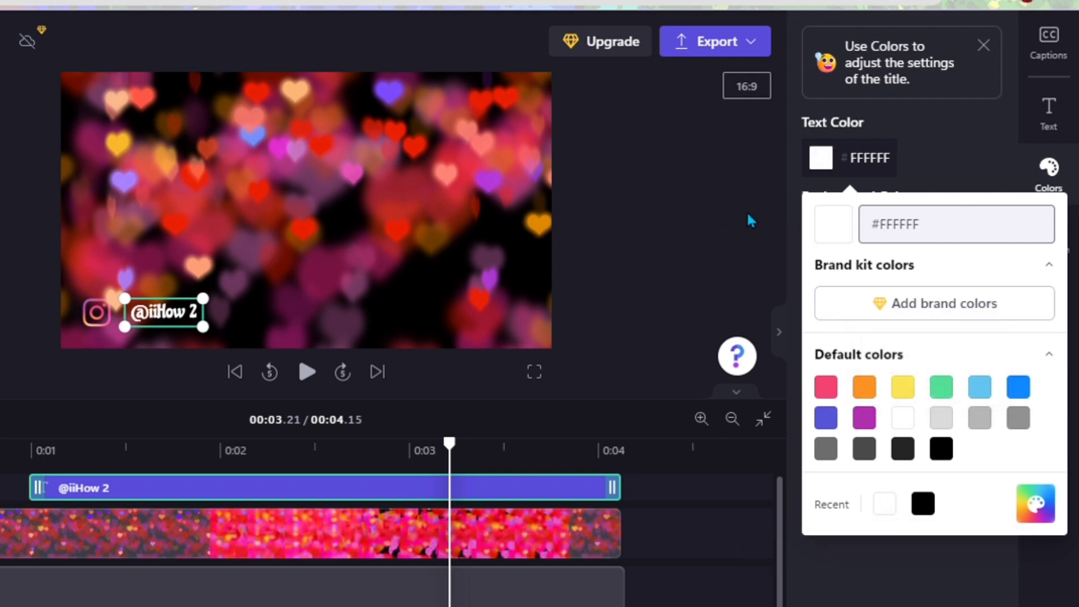
{"action": "left_click", "coordinate": [688, 227]}
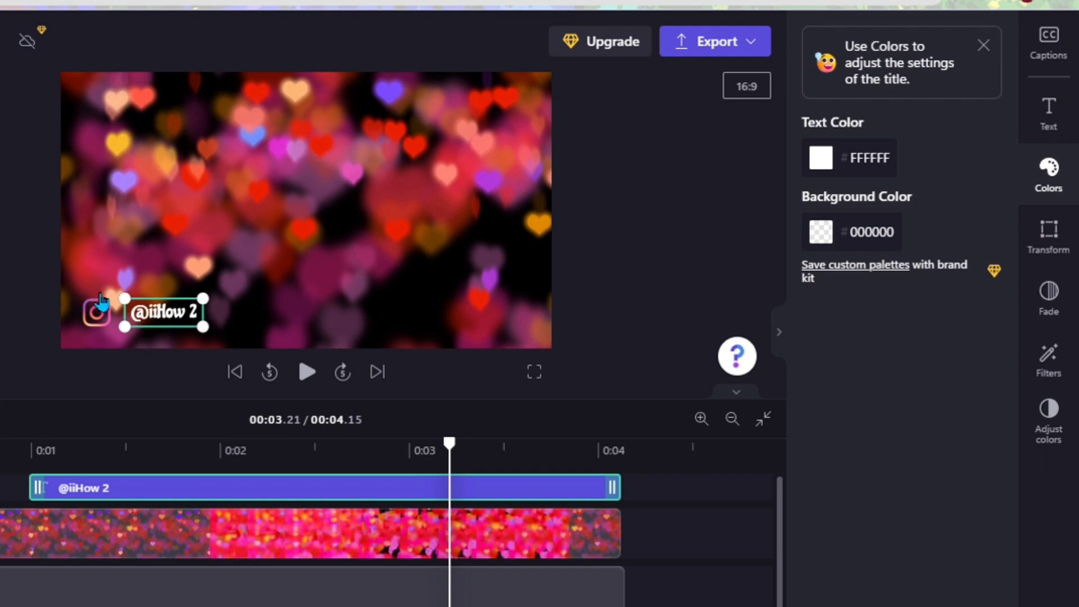
{"action": "mouse_move", "coordinate": [169, 318]}
{"action": "left_mouse_down"}
{"action": "mouse_move", "coordinate": [258, 203]}
{"action": "mouse_move", "coordinate": [147, 337]}
{"action": "mouse_move", "coordinate": [165, 318]}
{"action": "mouse_move", "coordinate": [182, 255]}
{"action": "mouse_move", "coordinate": [152, 311]}
{"action": "left_mouse_up"}
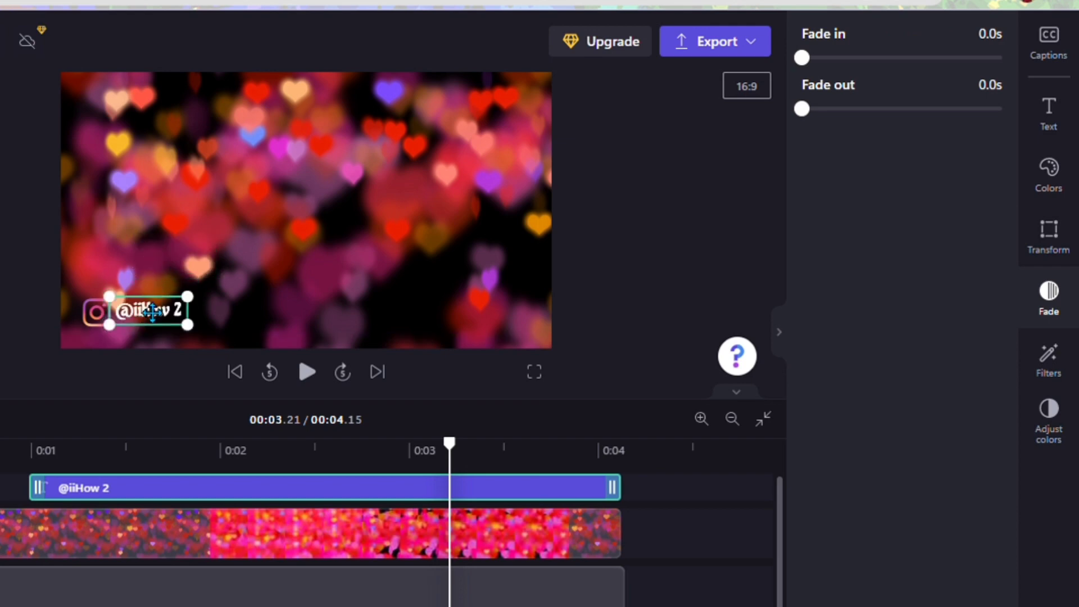
{"action": "left_click", "coordinate": [249, 320]}
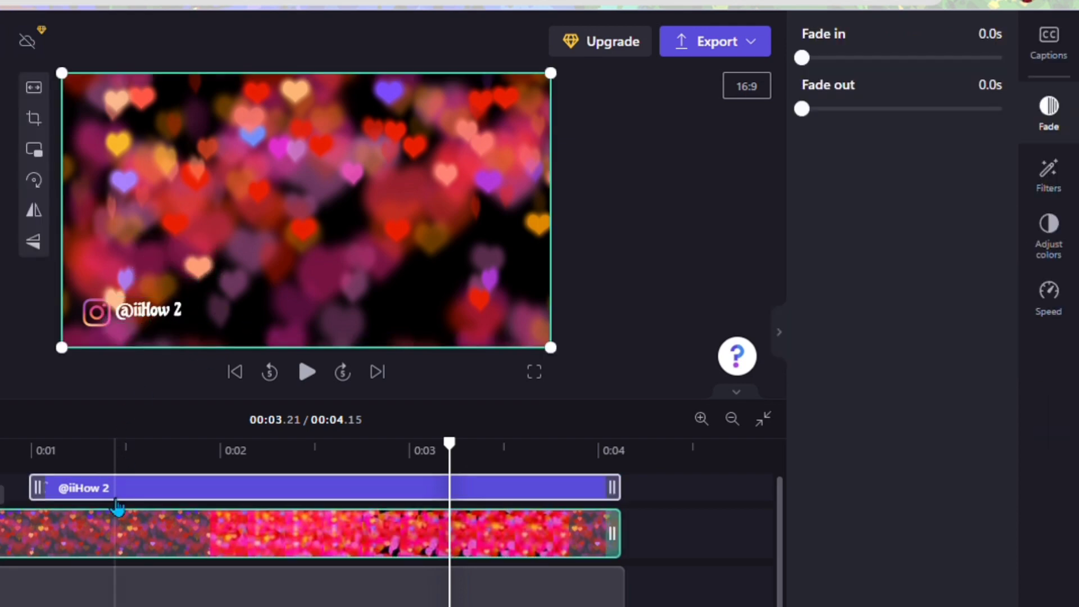
{"action": "left_click", "coordinate": [307, 372]}
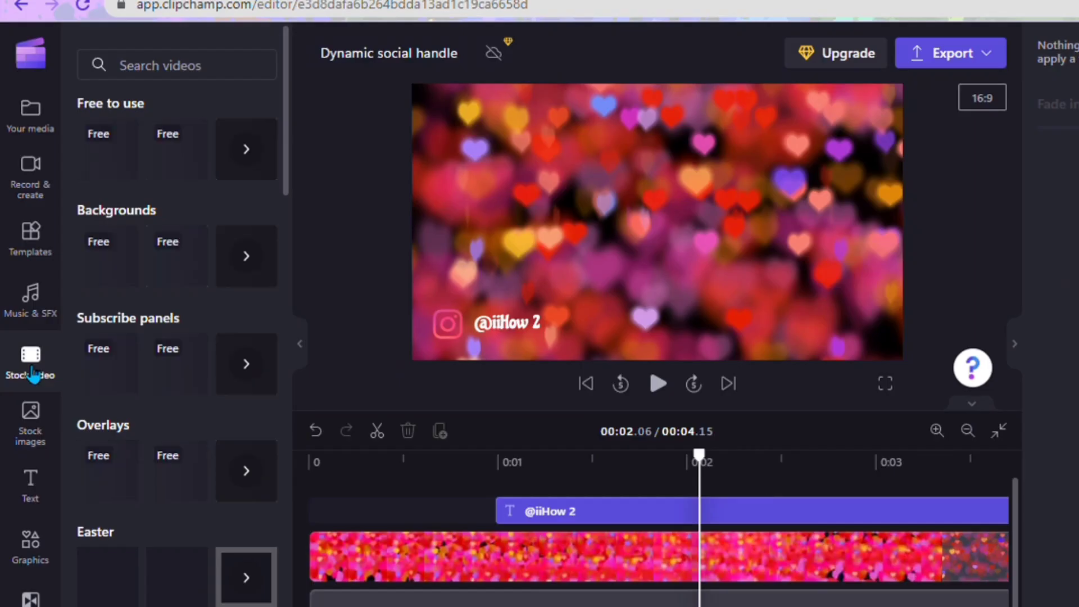
Step: Add the blue Glitter overlay stock clip to the timeline and preview the result
{"action": "scroll", "coordinate": [259, 365], "scroll_direction": "down", "scroll_amount": 2}
{"action": "left_click", "coordinate": [262, 370]}
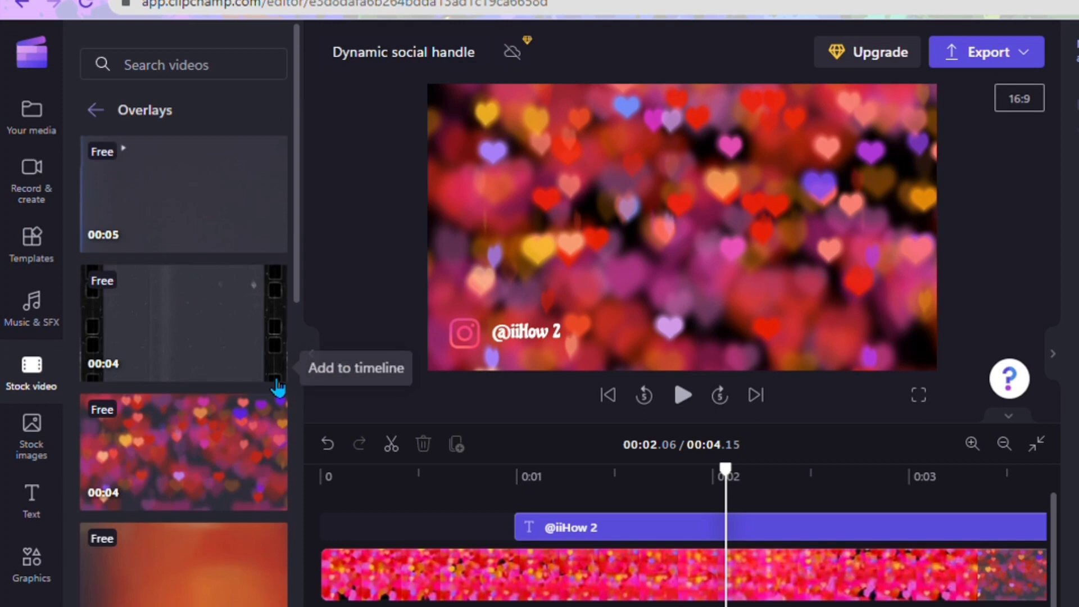
{"action": "scroll", "coordinate": [279, 385], "scroll_direction": "down", "scroll_amount": 8}
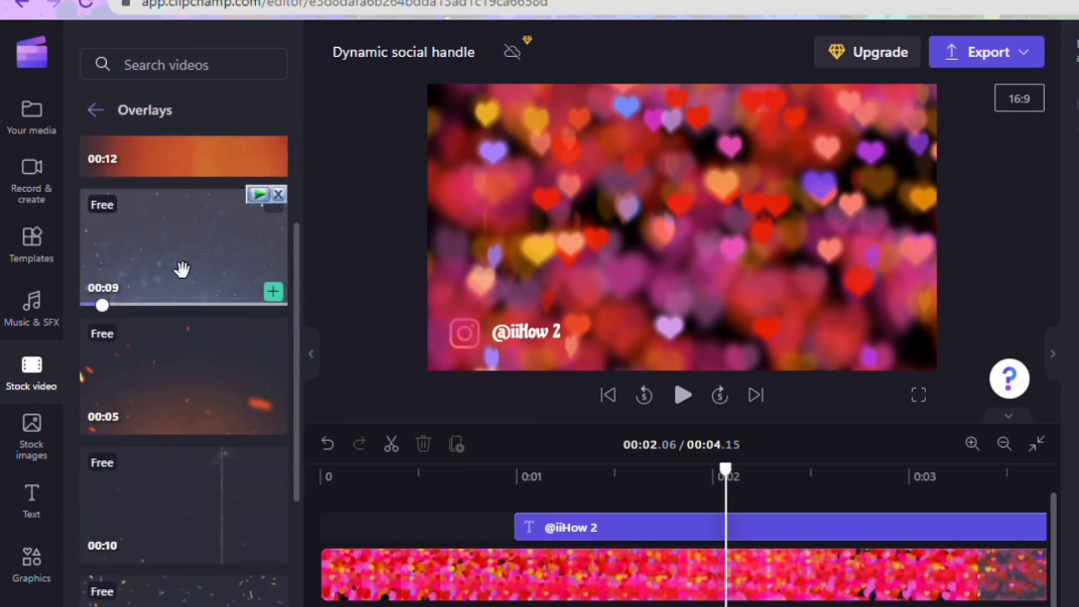
{"action": "left_click_drag", "start_coordinate": [181, 270], "coordinate": [416, 585]}
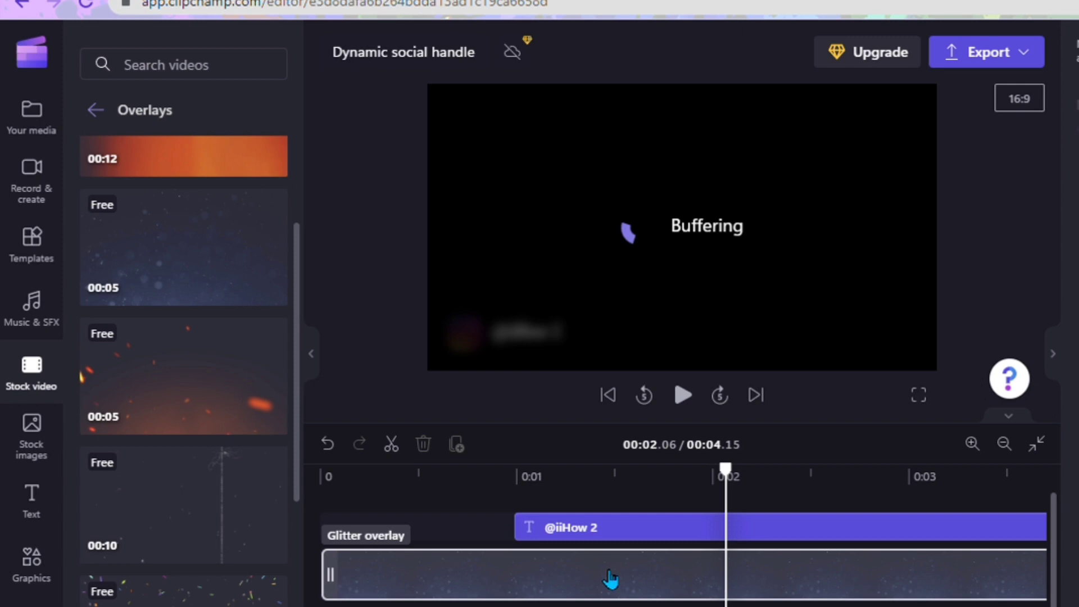
{"action": "left_click", "coordinate": [683, 395]}
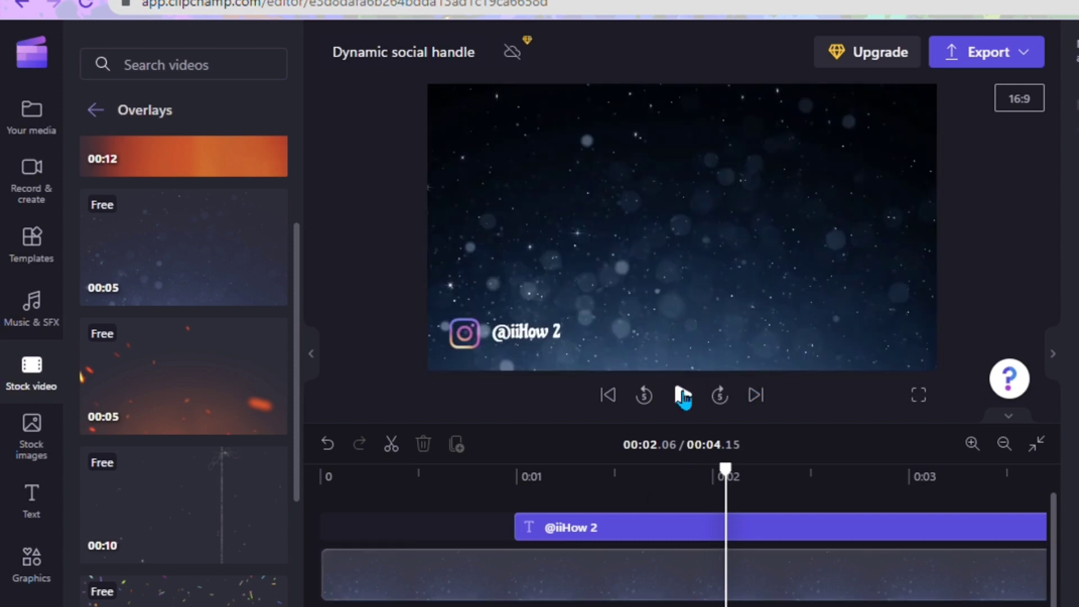
{"action": "left_click", "coordinate": [683, 395]}
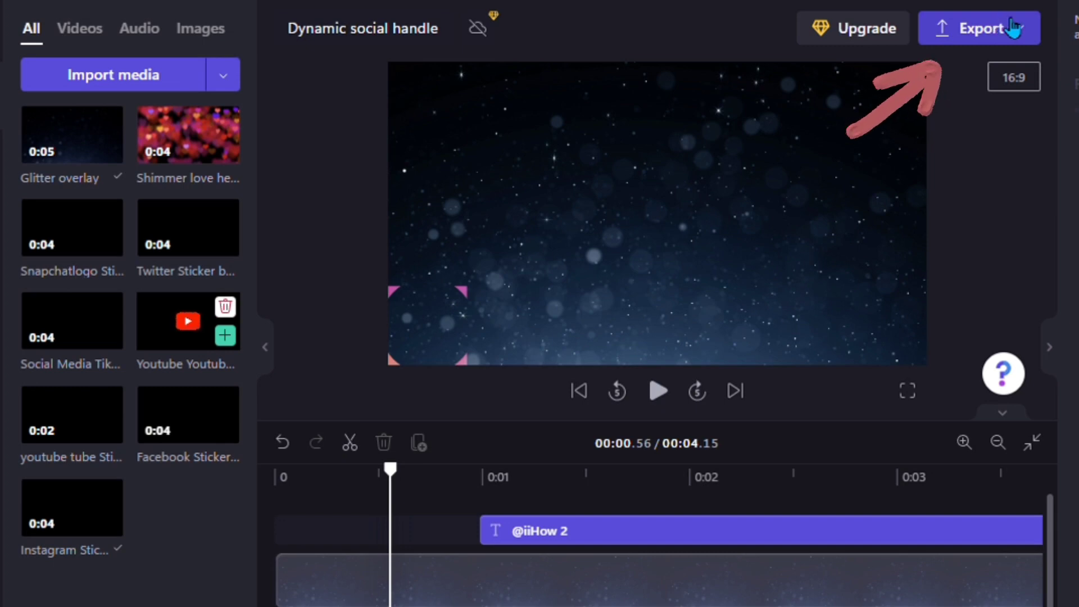
Step: Bring up the Export menu with its 480p, 720p, 1080p and GIF choices
{"action": "left_click", "coordinate": [1029, 33]}
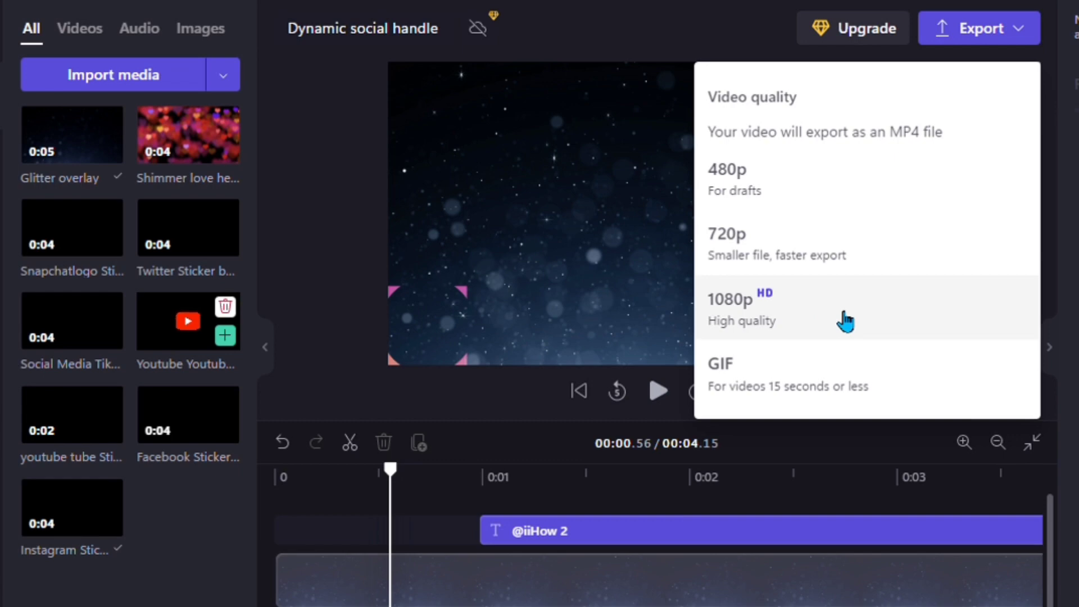
Step: Export the video at 1080p and review the finished 4.09 MB MP4 download
{"action": "left_click", "coordinate": [846, 317]}
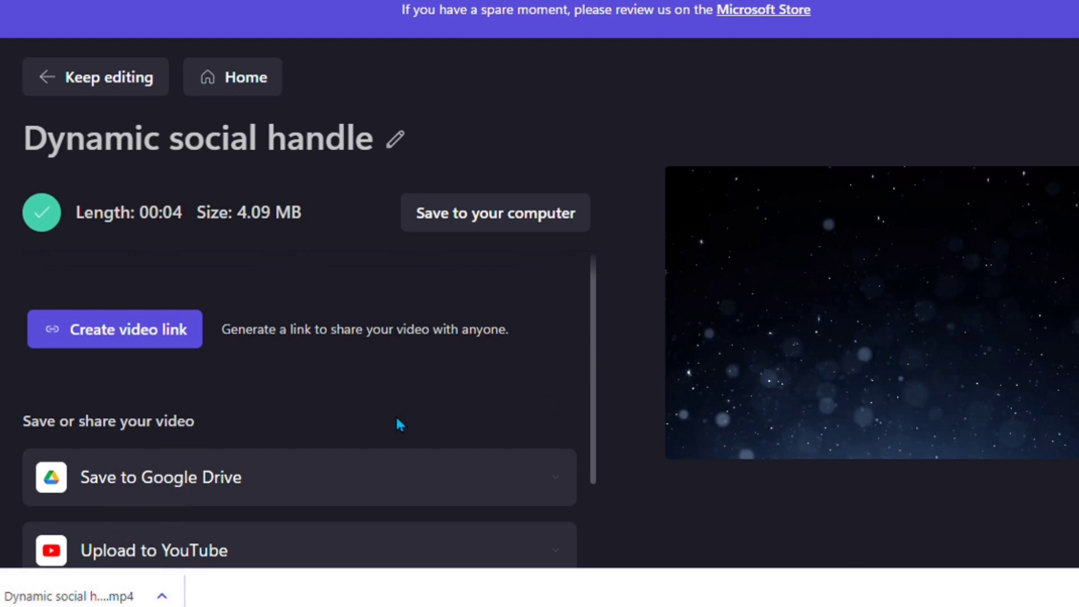
{"action": "scroll", "coordinate": [397, 420], "scroll_direction": "down", "scroll_amount": 3}
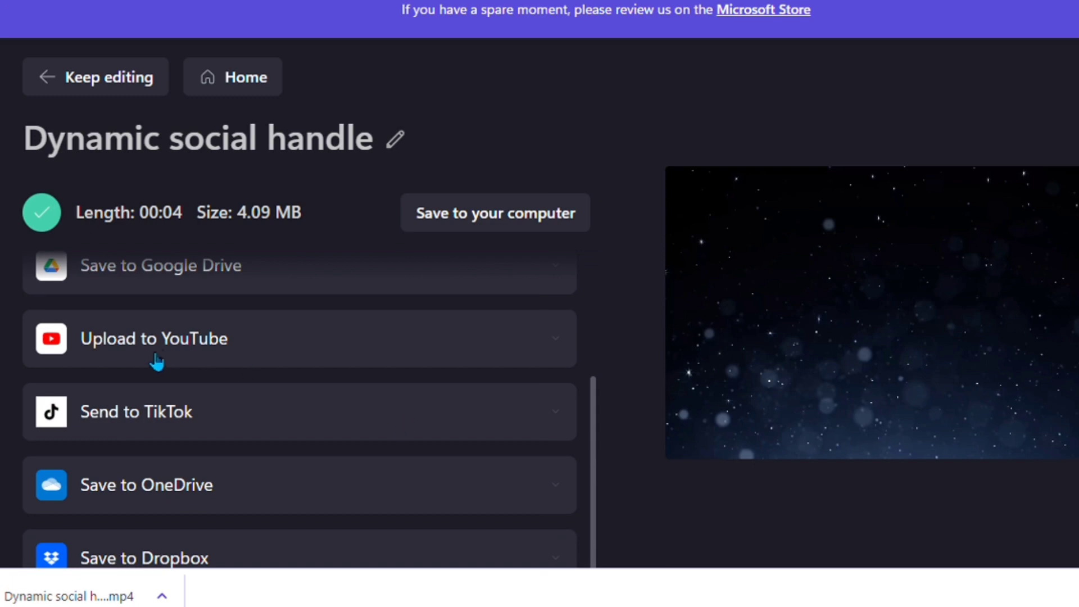
{"action": "scroll", "coordinate": [372, 499], "scroll_direction": "down", "scroll_amount": 2}
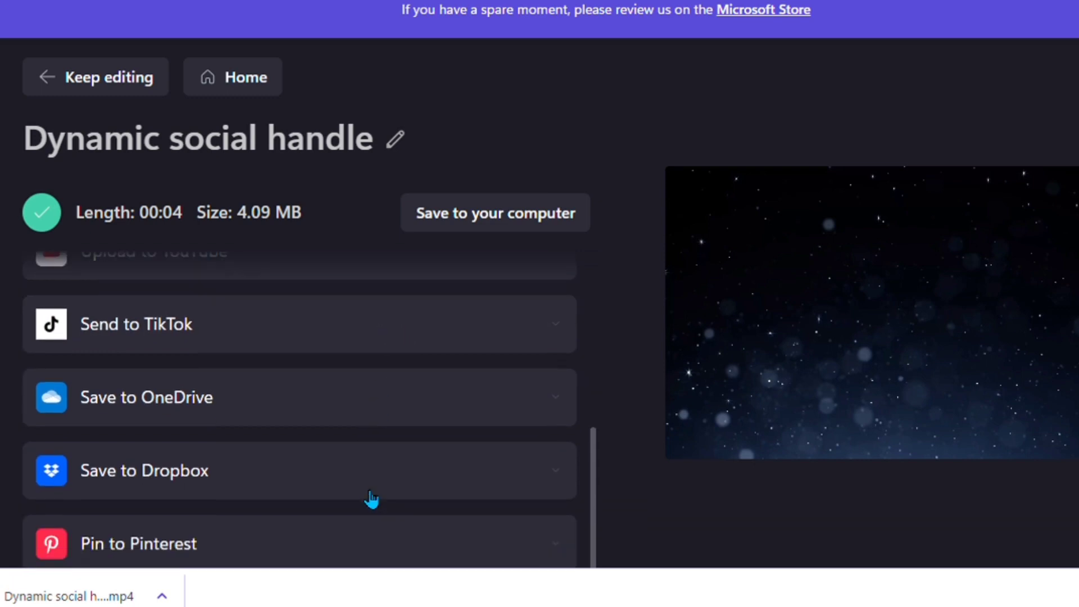
{"action": "scroll", "coordinate": [368, 497], "scroll_direction": "up", "scroll_amount": 5}
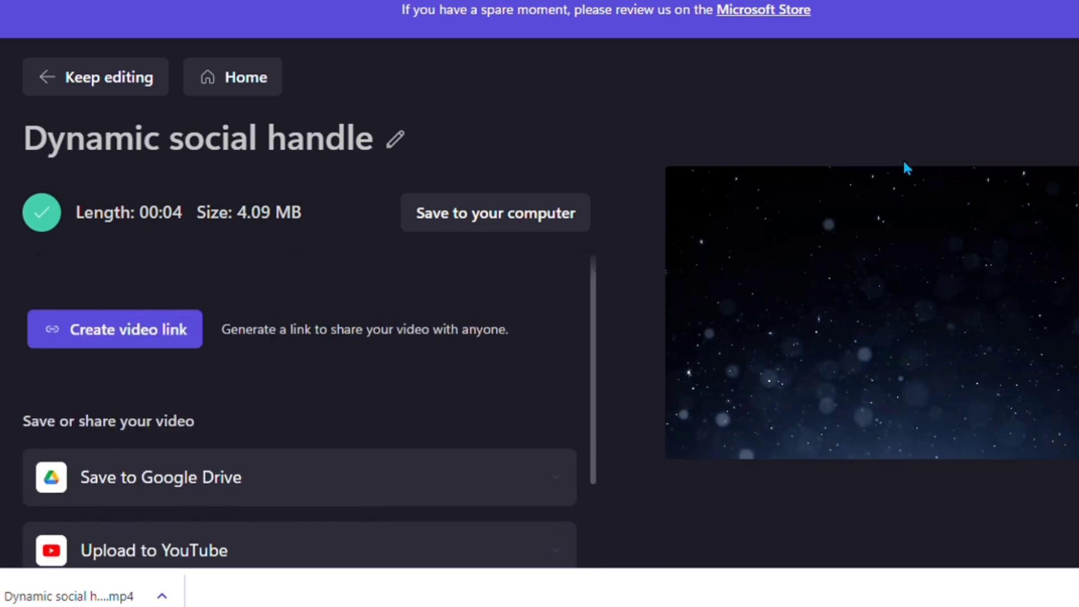